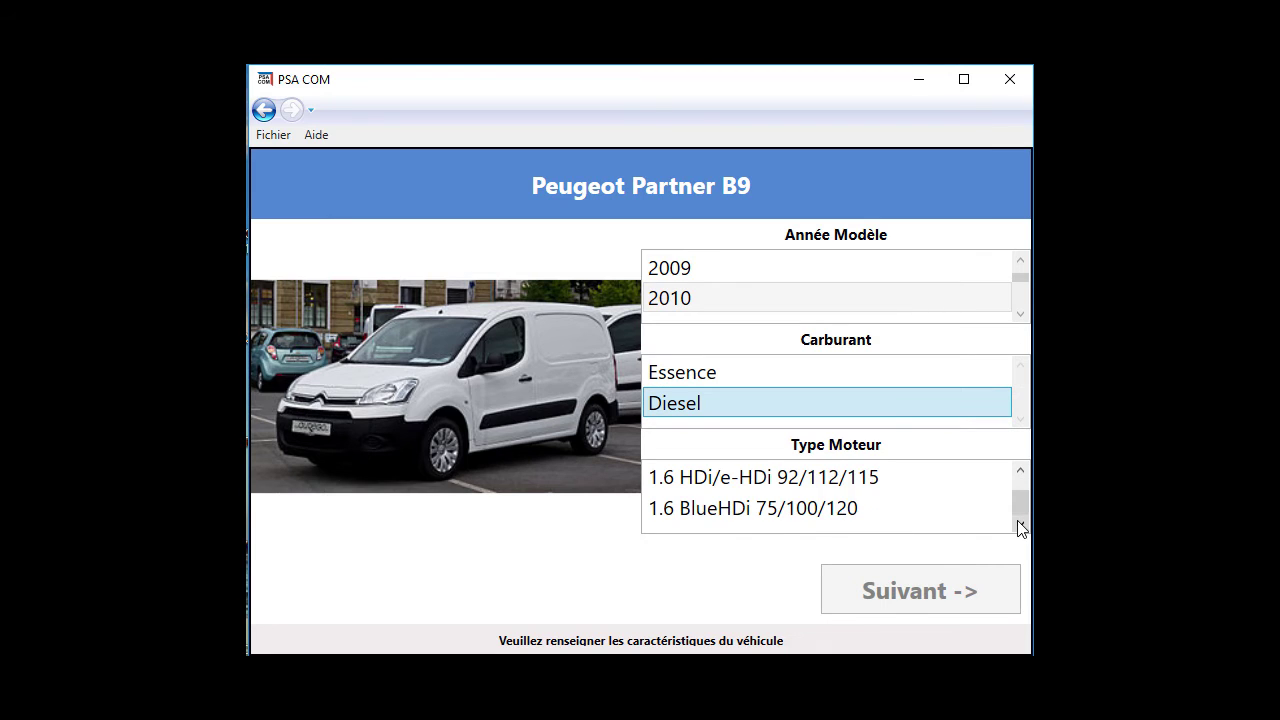
Choose the diesel engine type for the Peugeot Partner B9 and confirm the vehicle characteristics
click(1020, 469)
click(924, 479)
click(942, 590)
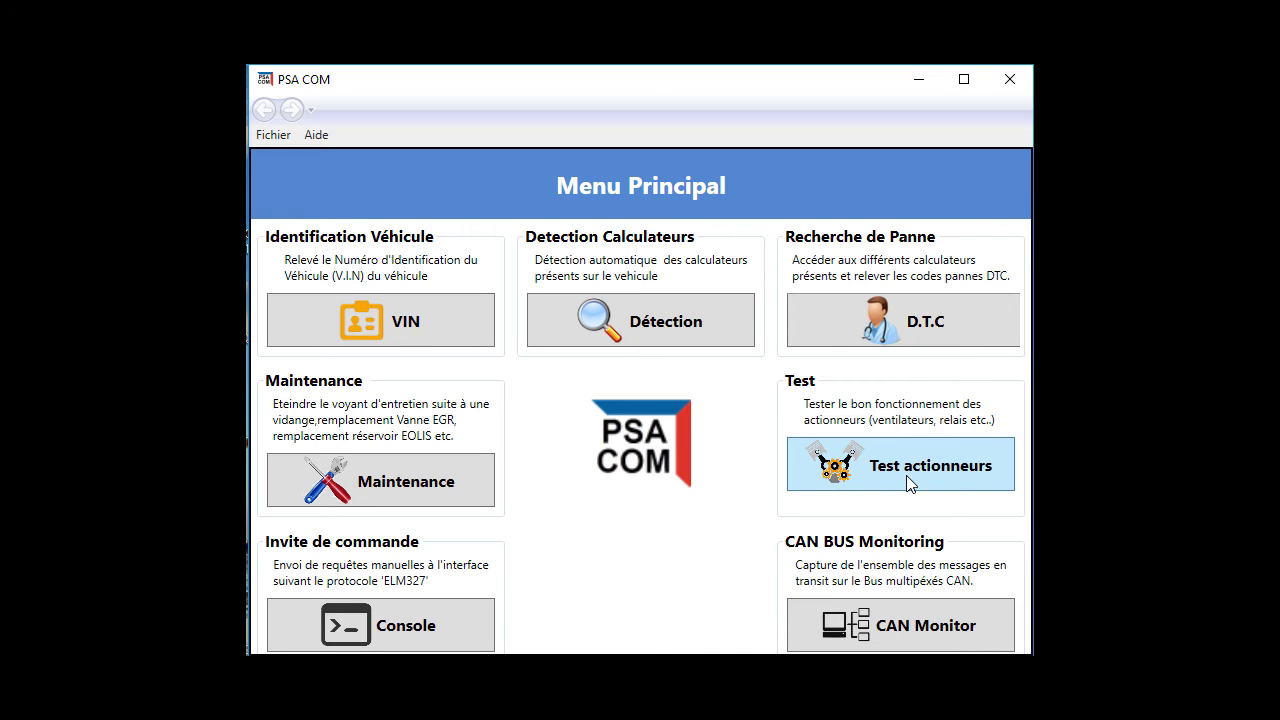
Start the VIN identification and choose the Interface Usb Simple Bus Can + Cable Adaptateur for the diagnostic session
click(430, 323)
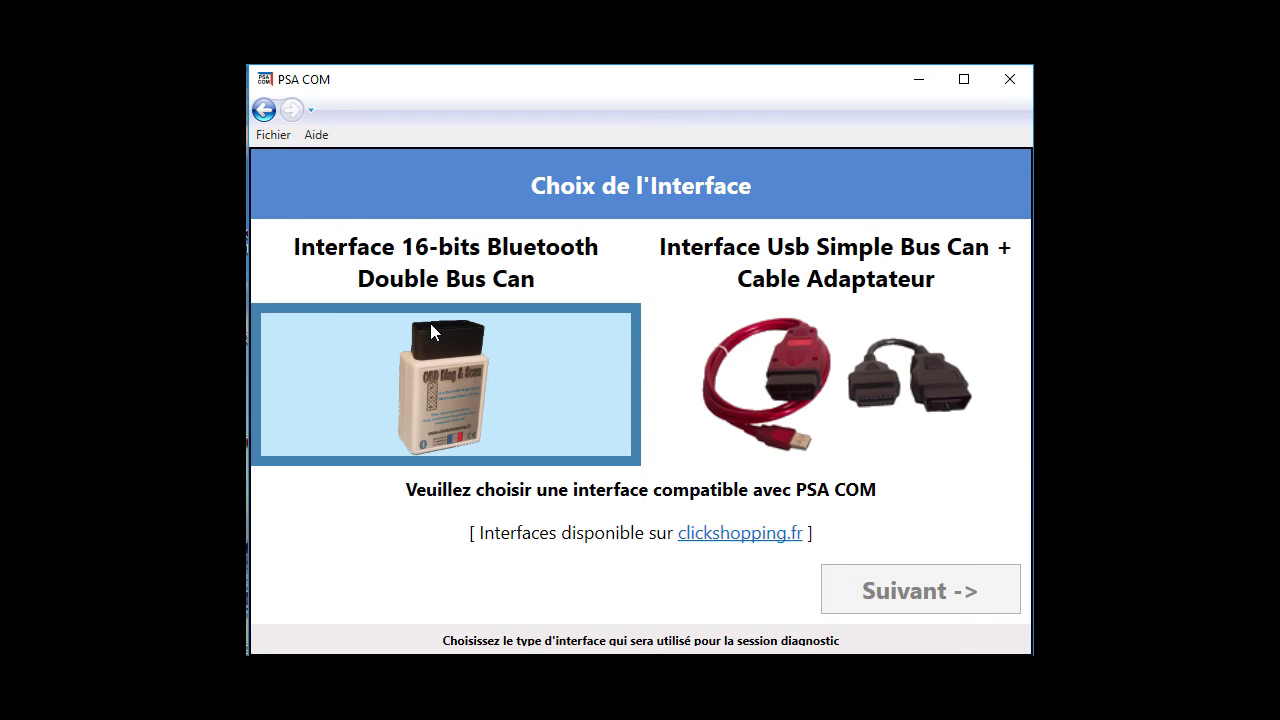
click(834, 370)
click(917, 591)
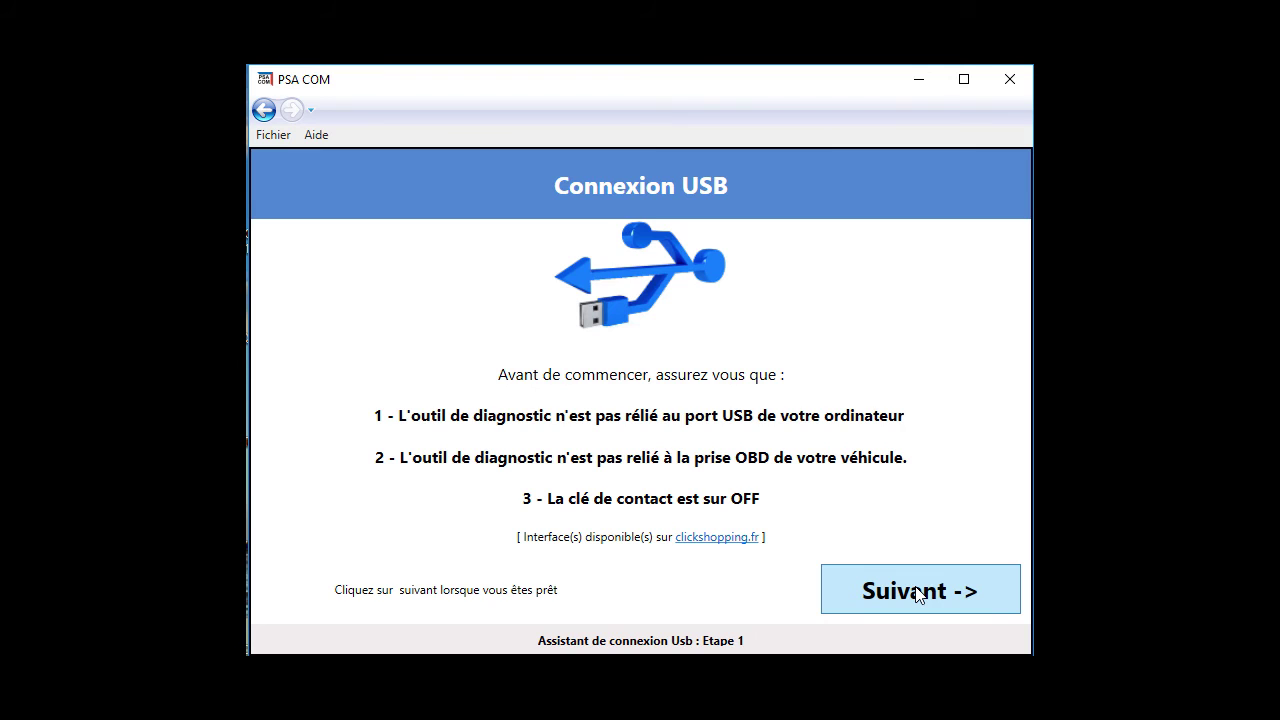
Complete the USB and OBD connection assistant to read the vehicle's VIN, and return to the main menu
click(918, 593)
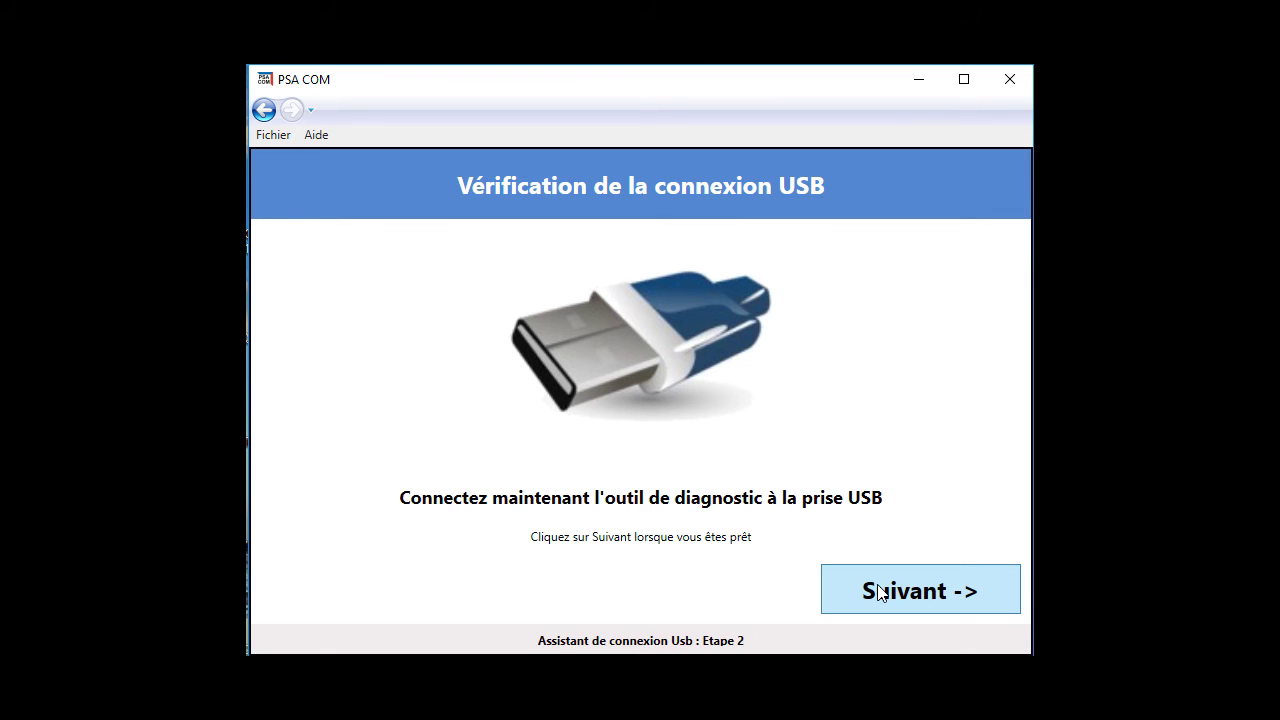
click(880, 592)
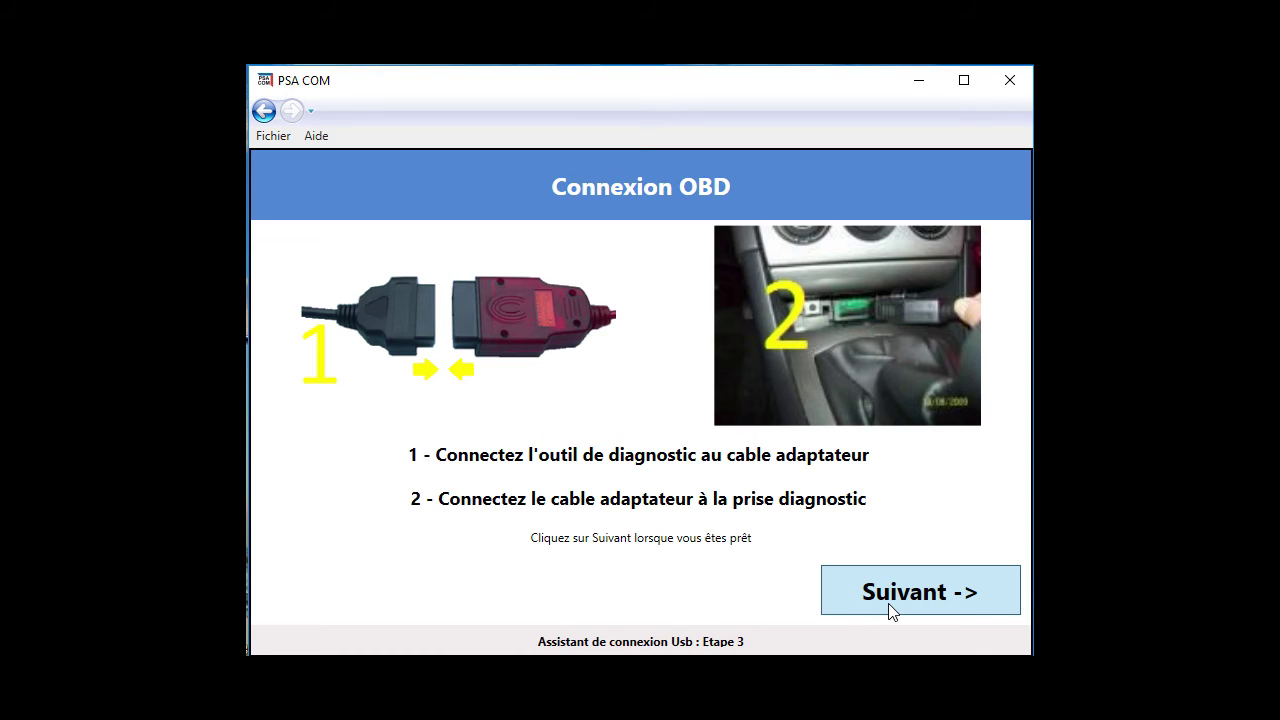
click(889, 603)
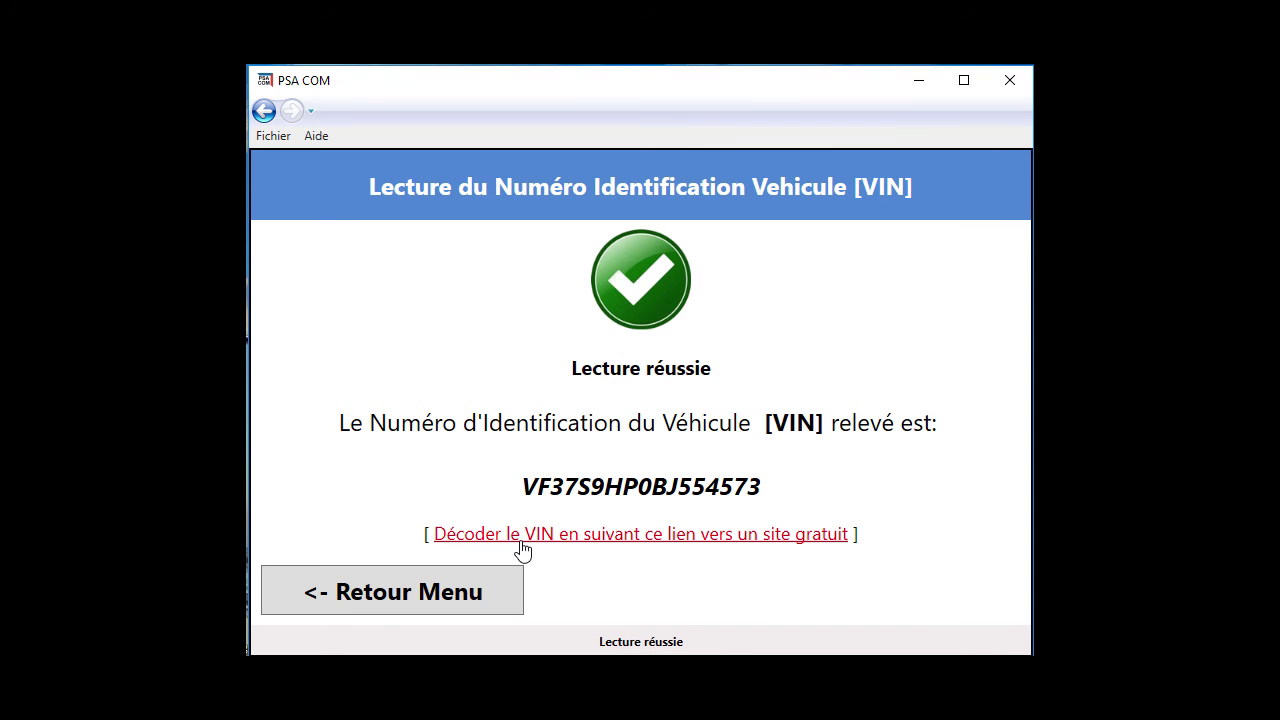
click(442, 592)
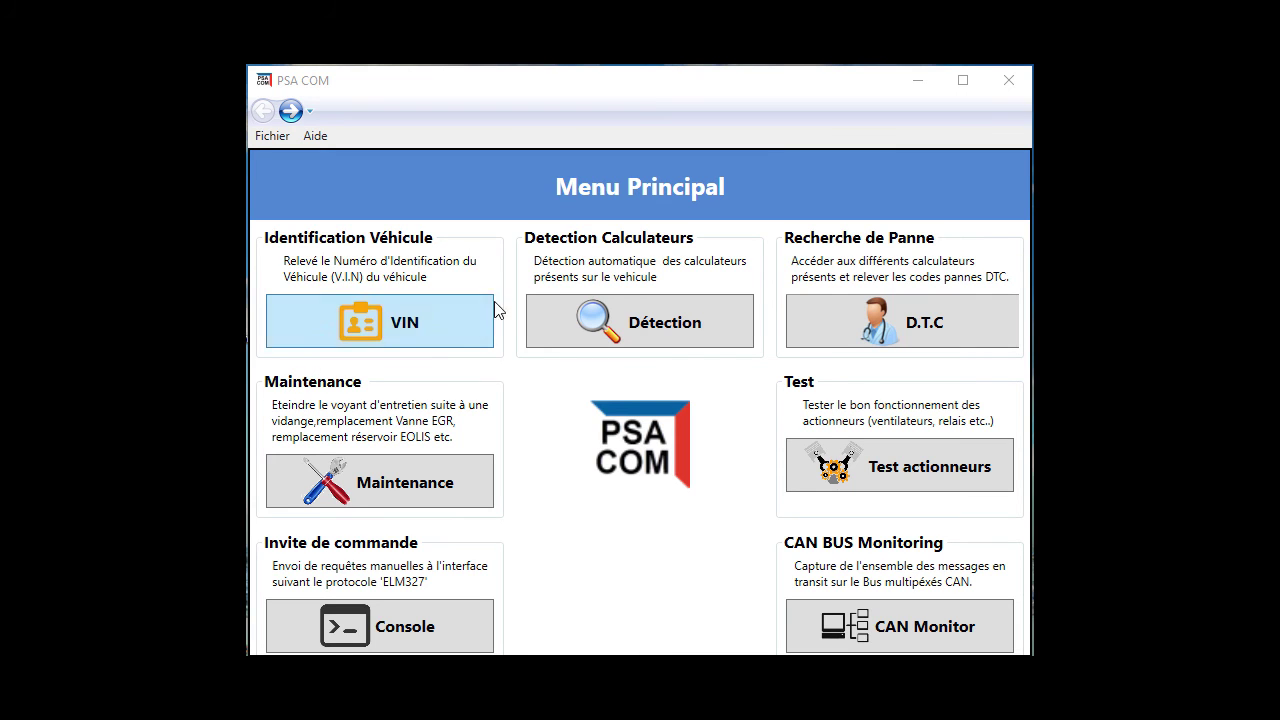
Run the automatic detection of the vehicle's calculators, review the whole list, and return to the main menu
click(558, 320)
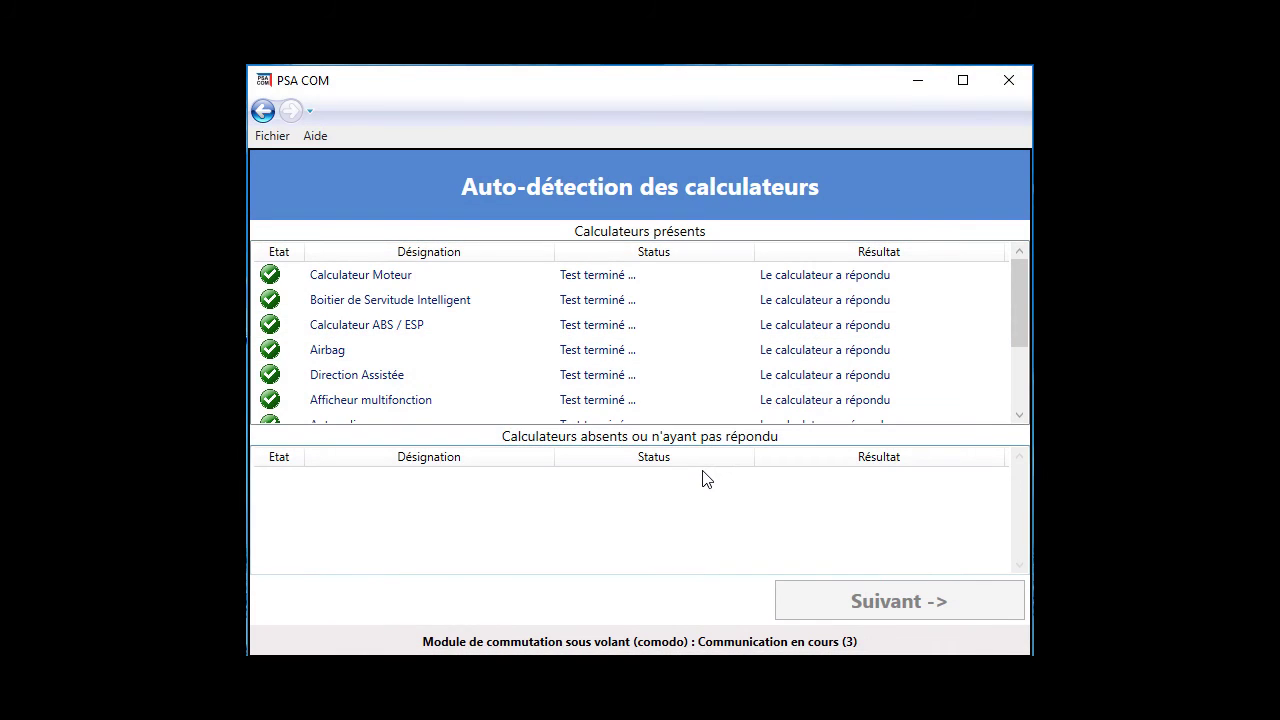
drag(1022, 287, 1028, 386)
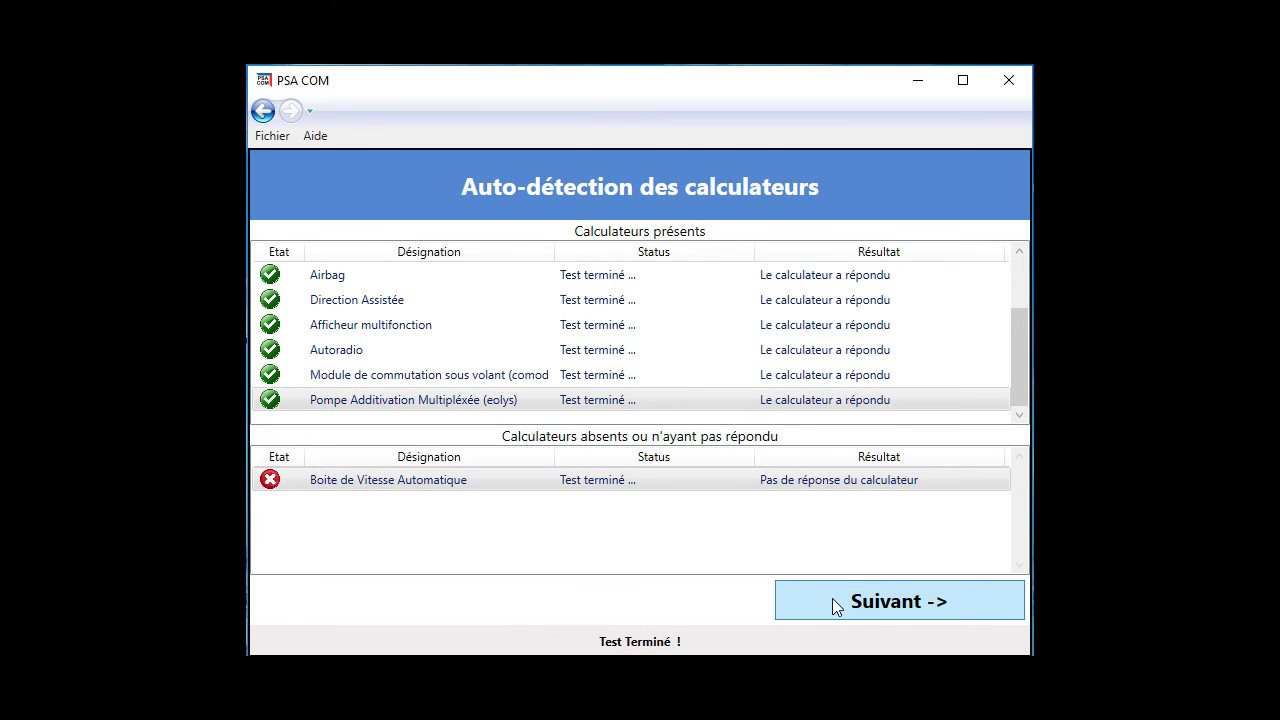
click(832, 598)
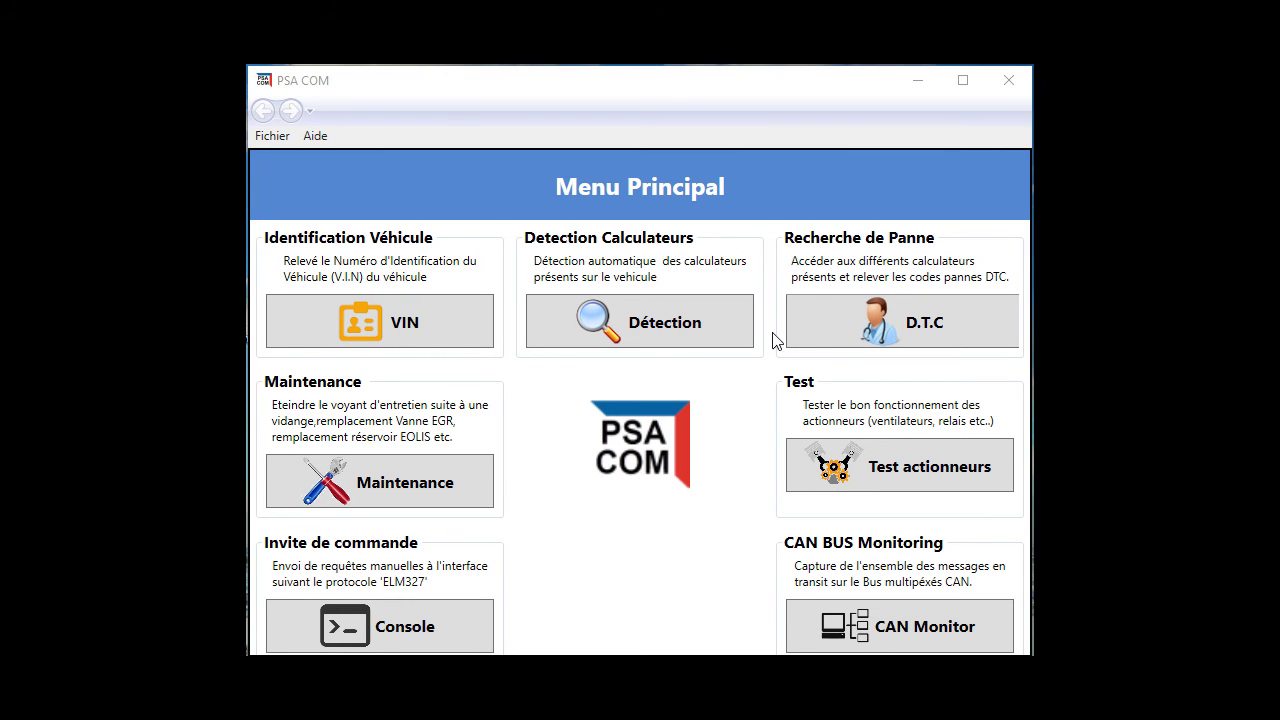
Read the fault codes of the Boitier de Servitude Intelligent and examine the designation of fault B24A7
click(816, 322)
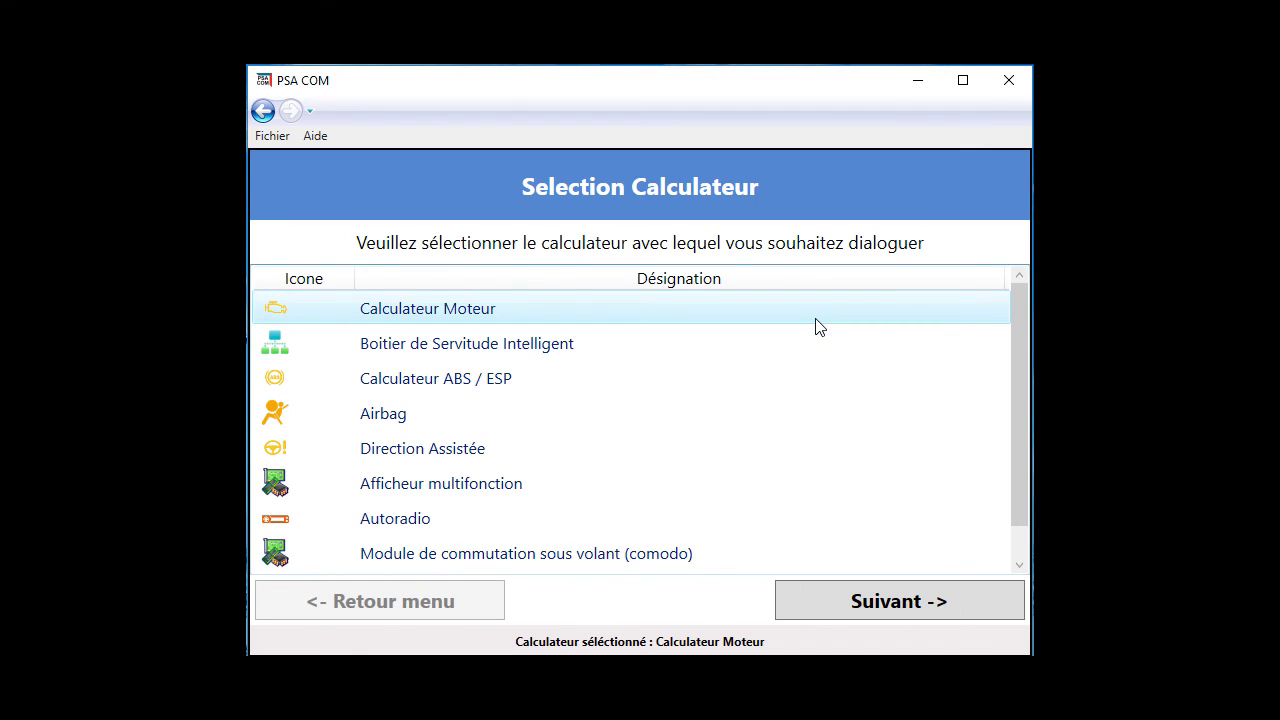
mouse_move(1026, 350)
mouse_down()
mouse_move(1025, 398)
mouse_move(1022, 360)
mouse_up()
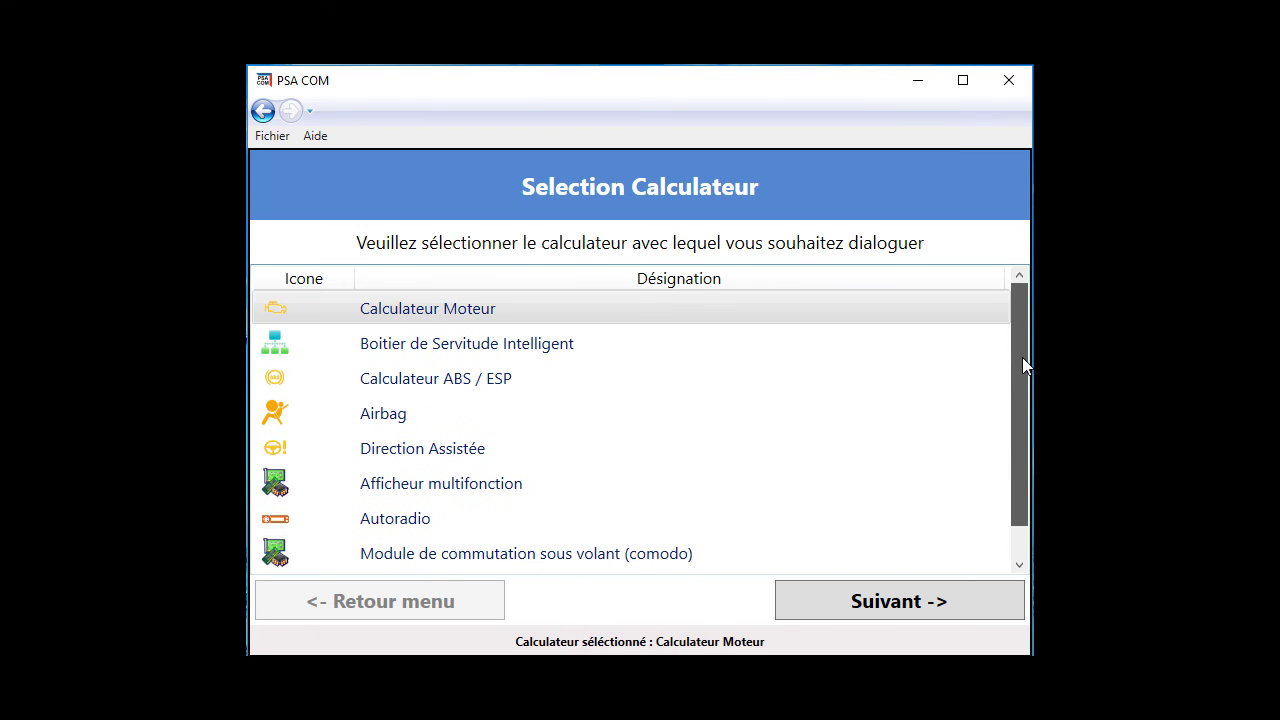
click(800, 364)
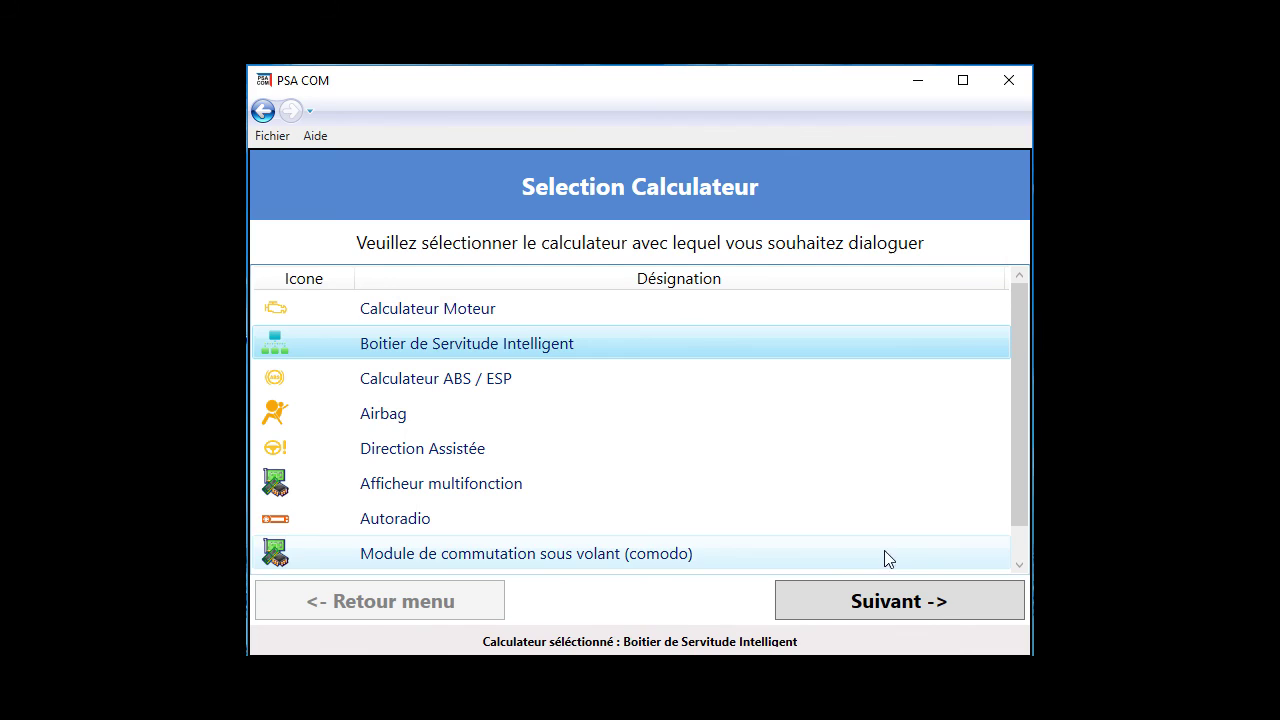
click(919, 611)
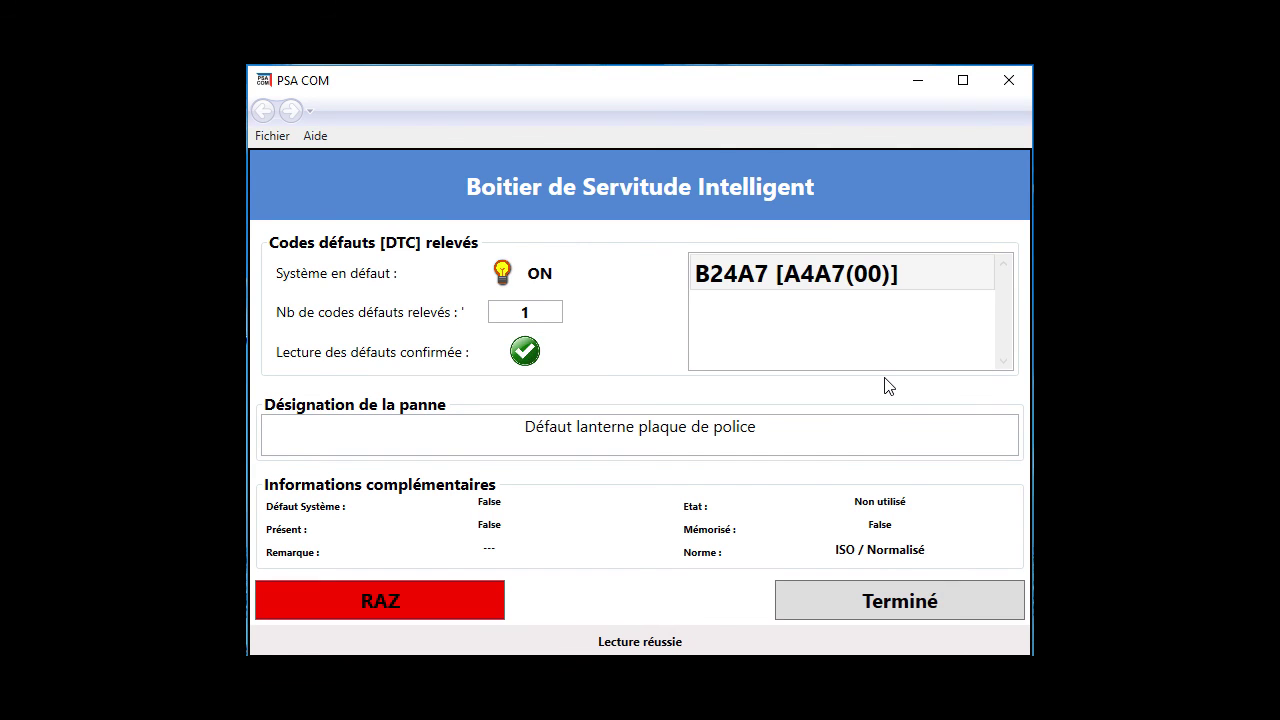
click(790, 277)
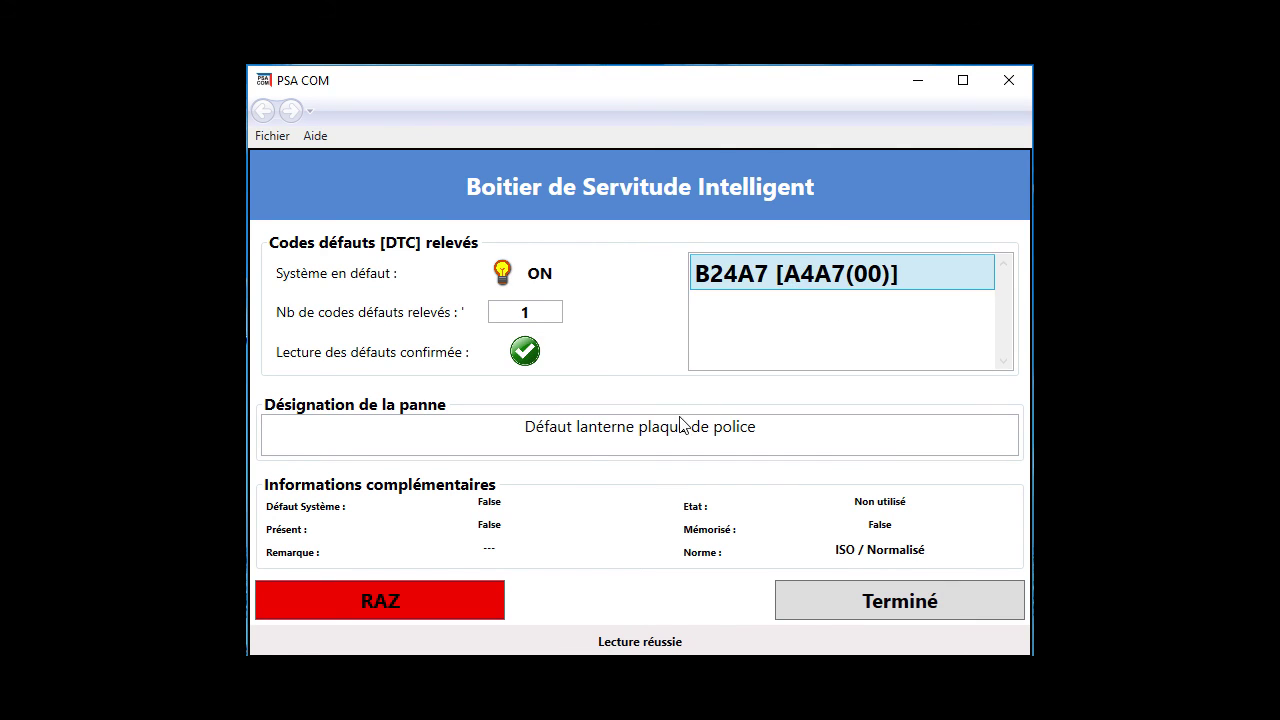
drag(522, 431, 780, 414)
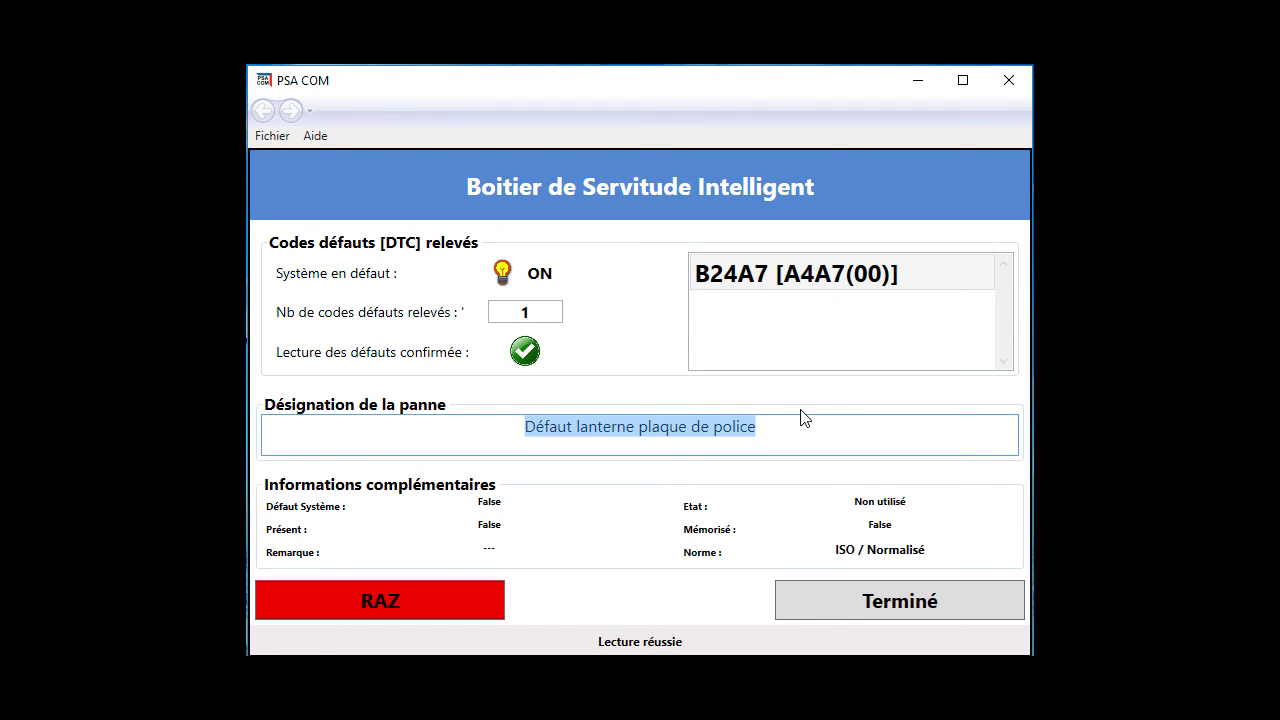
Erase the Boitier de Servitude Intelligent's fault codes, accepting the safety conditions, and finish back at the main menu
click(476, 597)
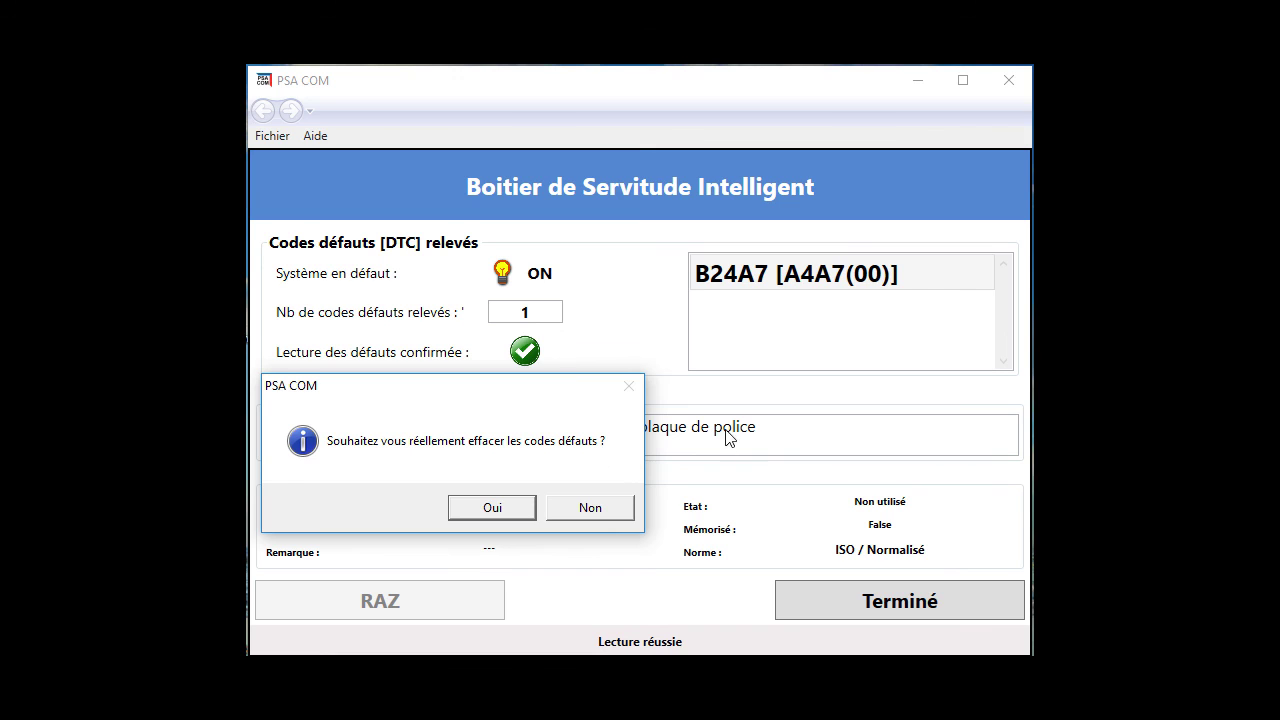
click(508, 512)
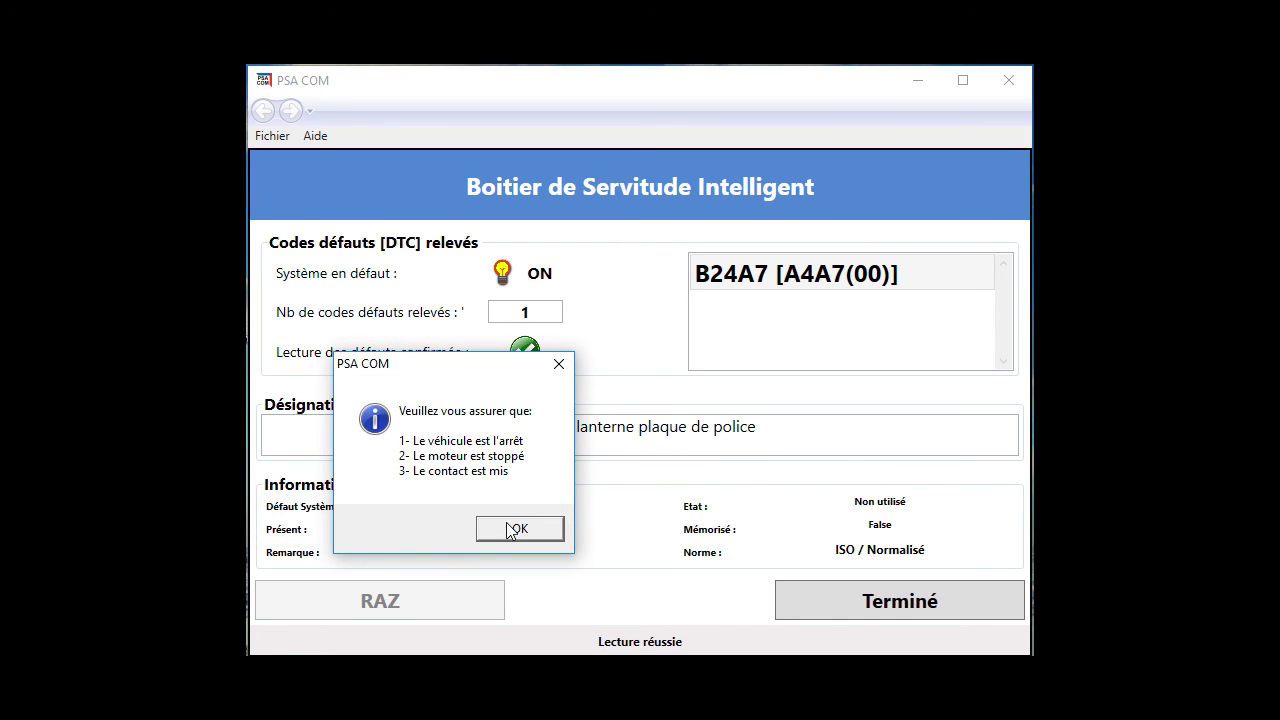
click(510, 537)
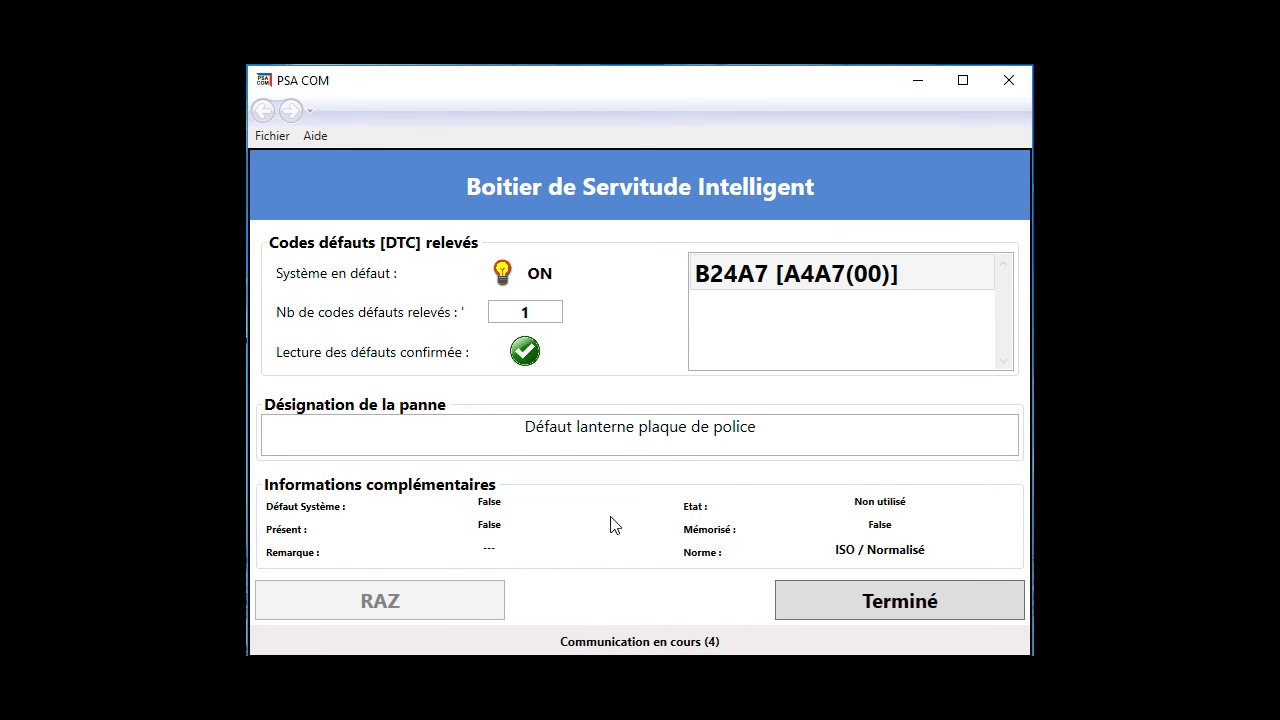
click(799, 598)
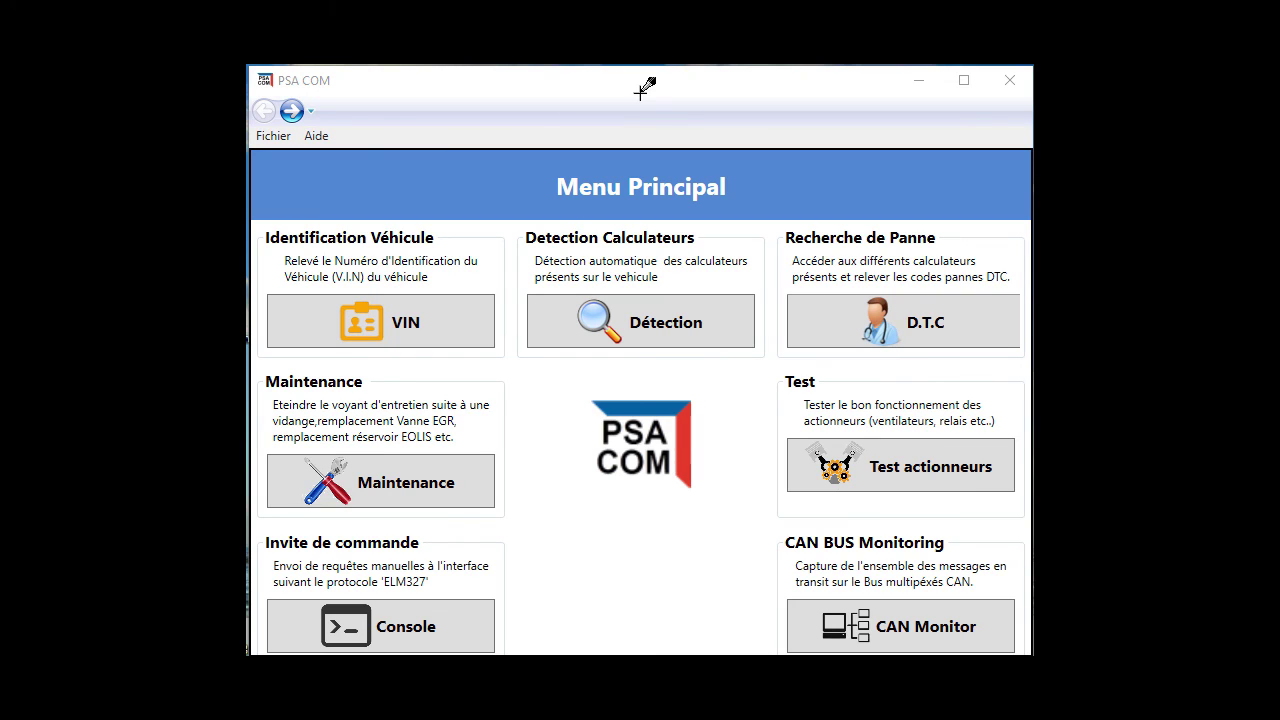
Run the maintenance action Remplissage additif gazoil (EOLIS), accepting the safety conditions, and finish back at the main menu
click(344, 482)
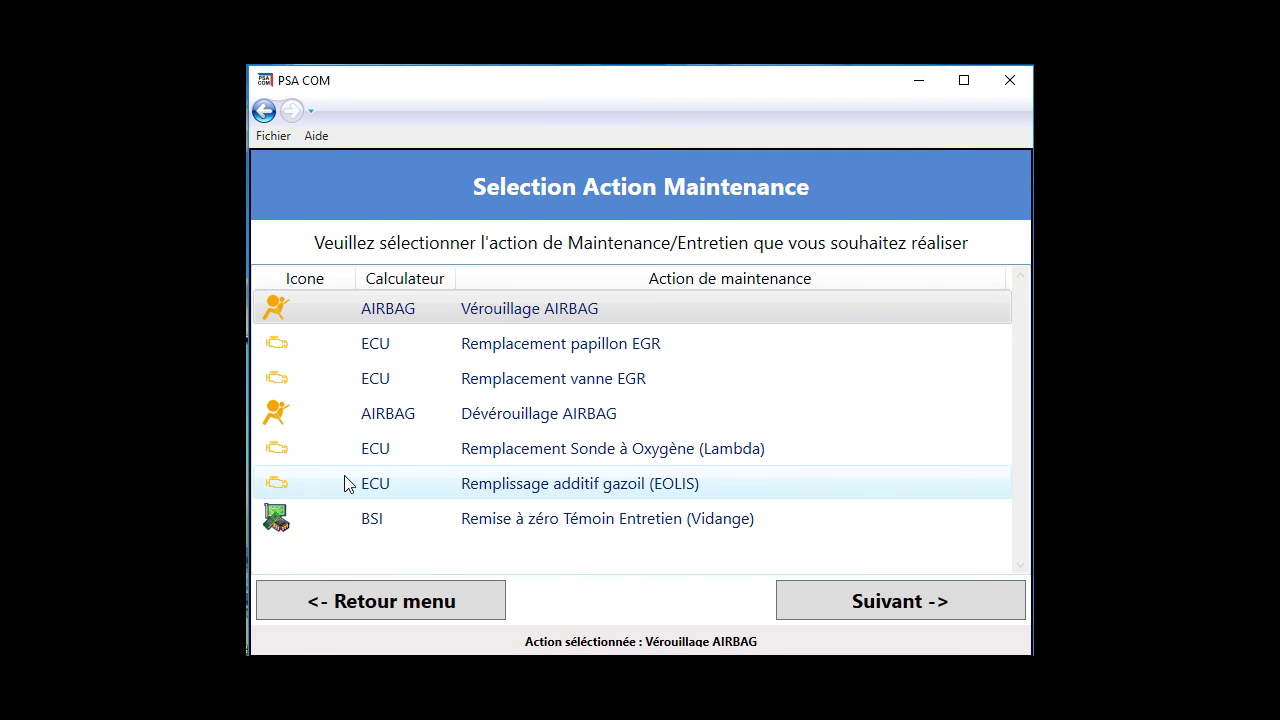
click(651, 486)
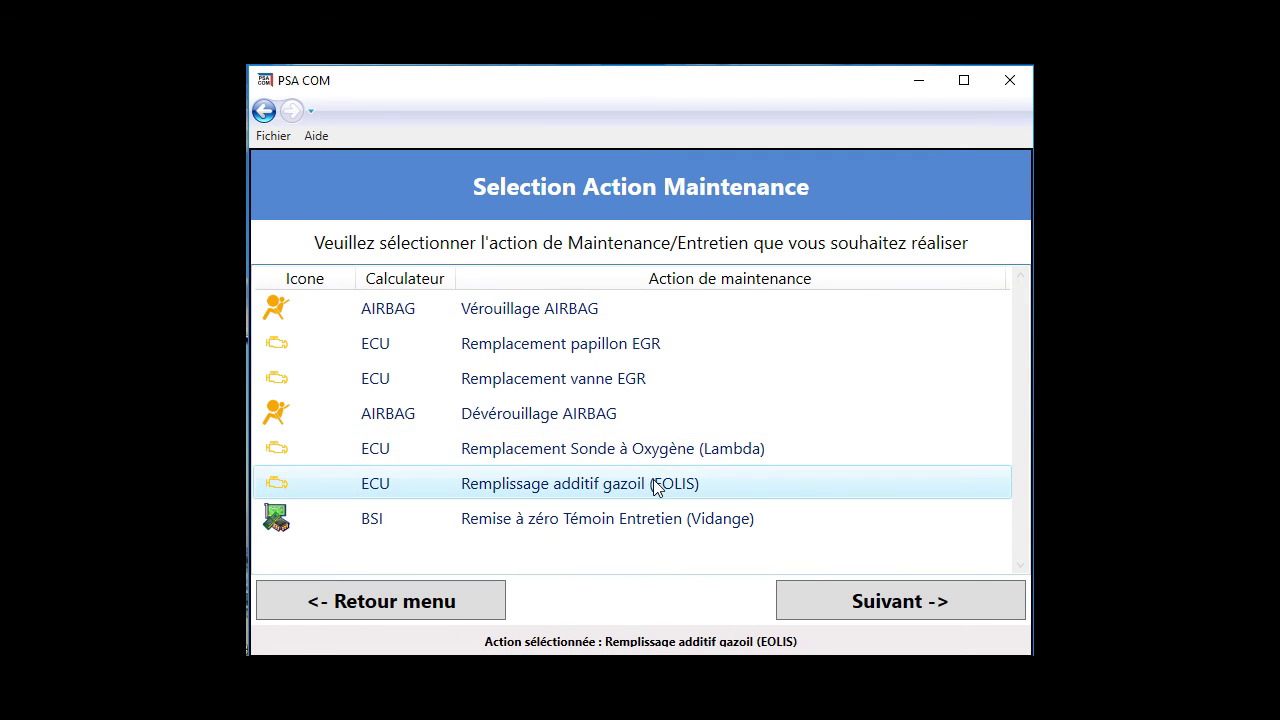
click(813, 592)
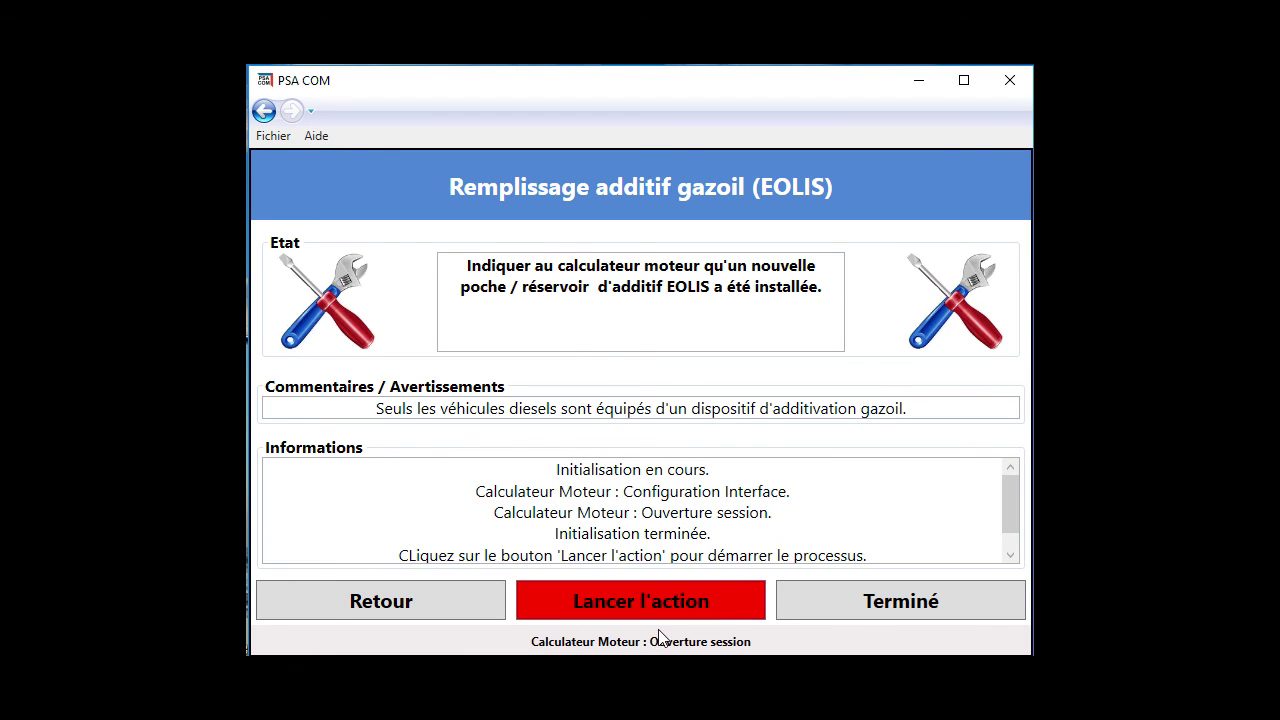
click(702, 595)
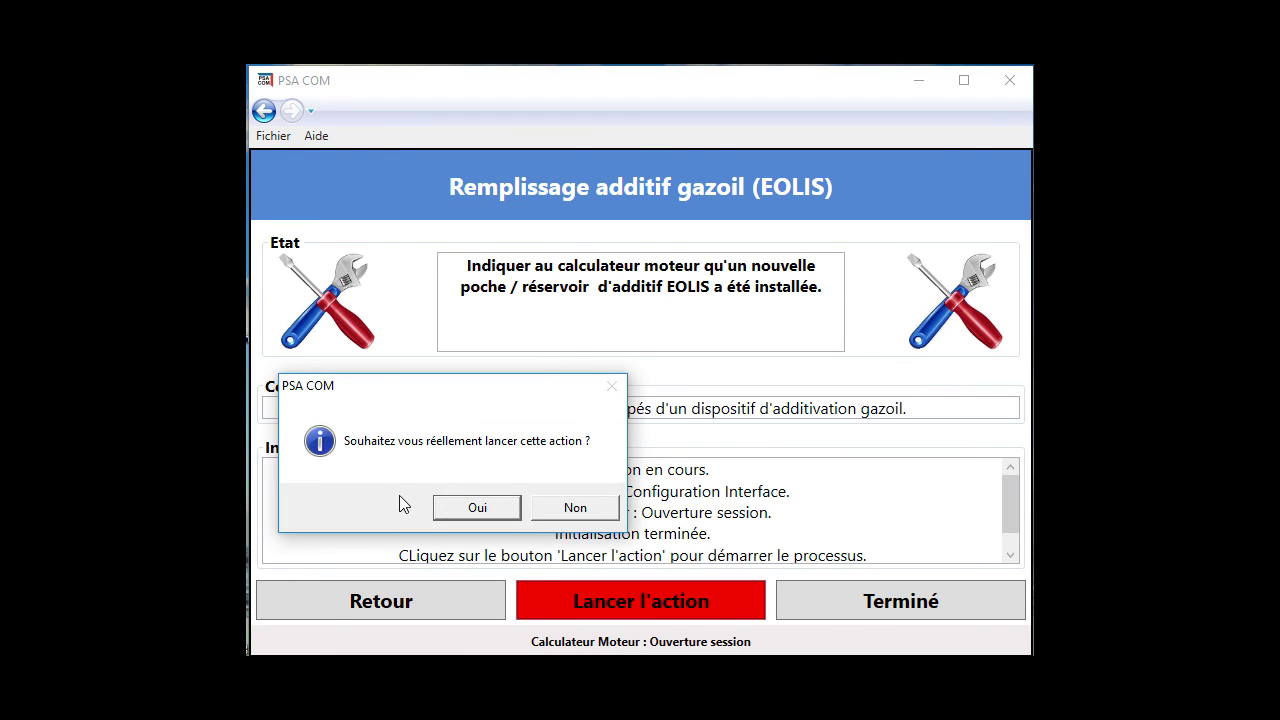
click(484, 512)
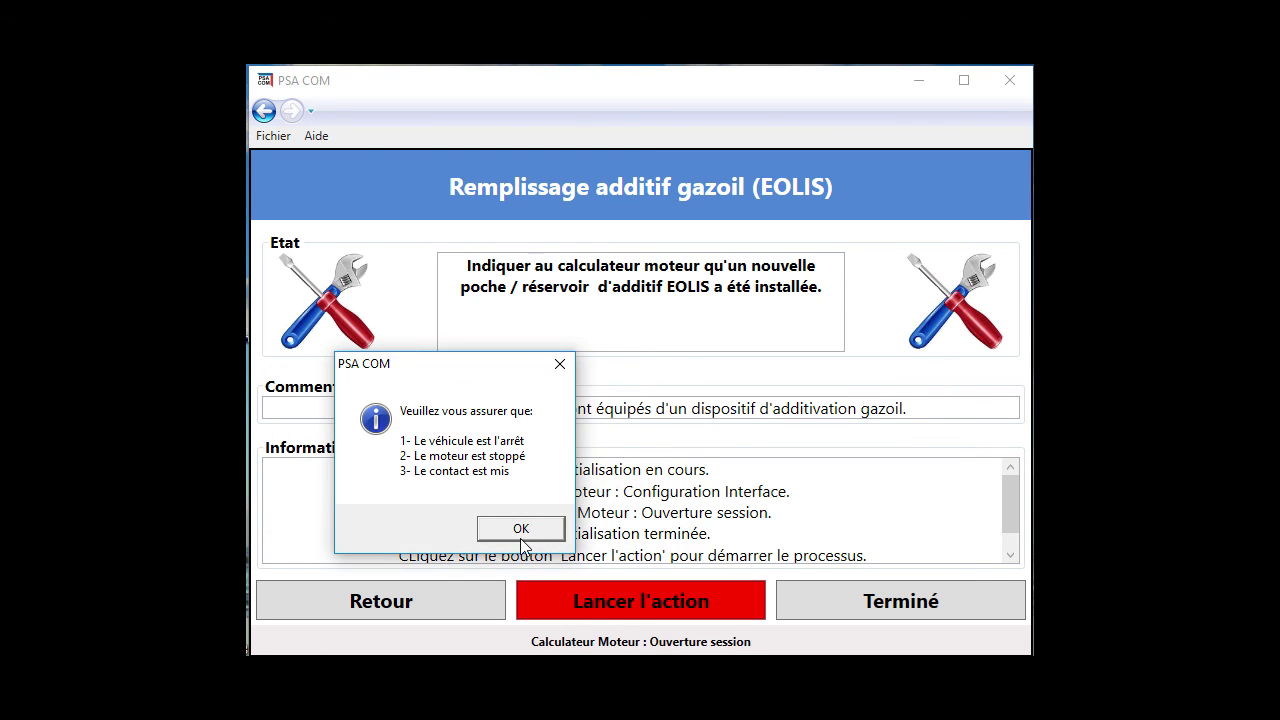
click(520, 528)
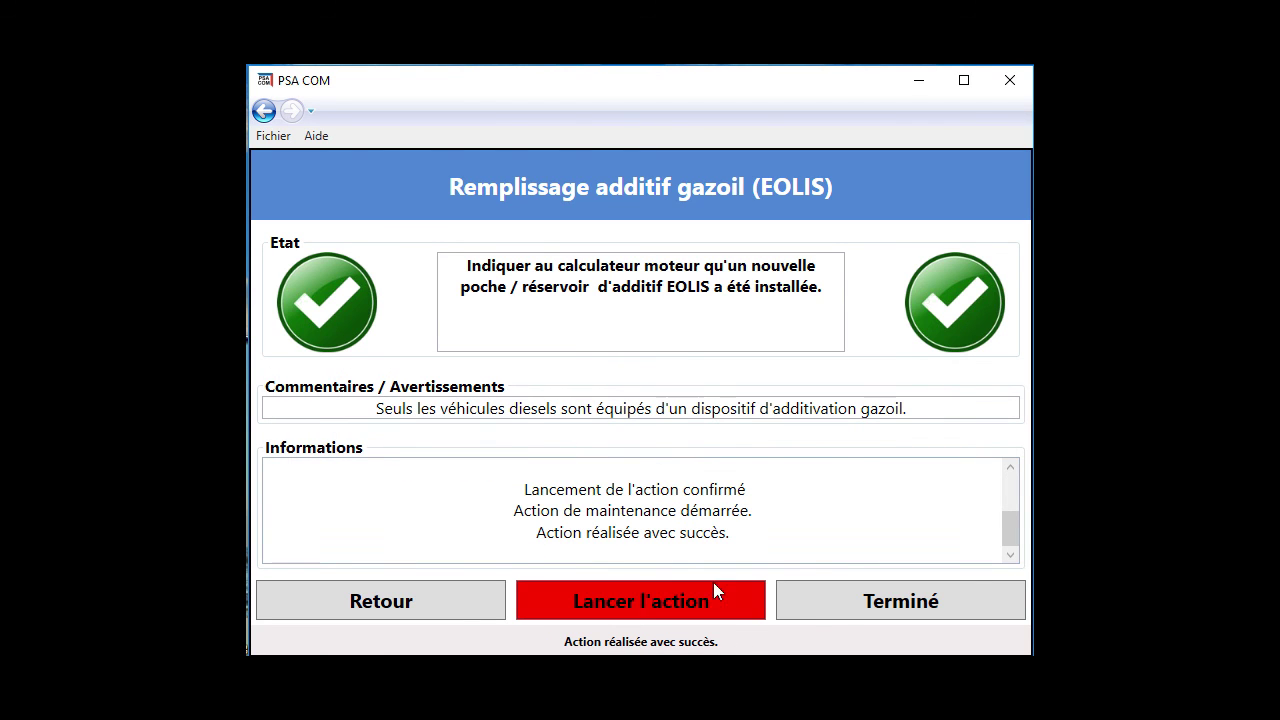
click(846, 601)
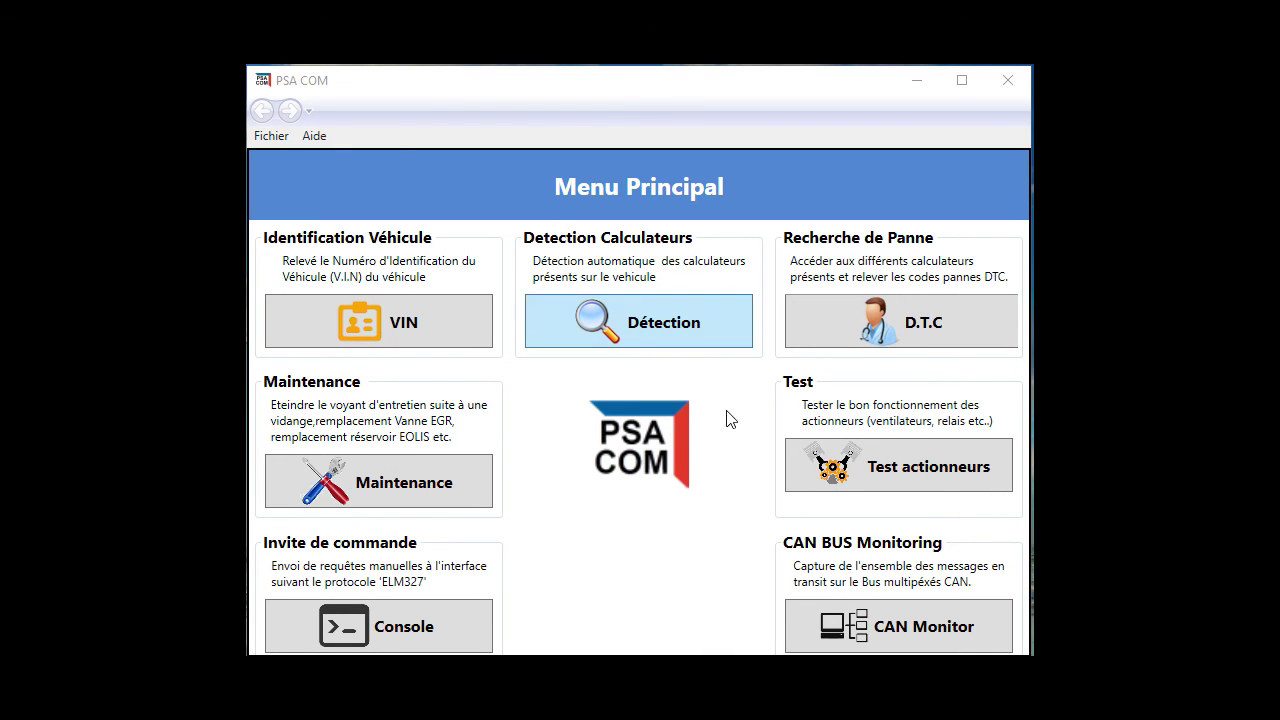
Run the actuator test Ventilateur moteur haute vitesse on the ECU, accepting its confirmations, and return to the main menu
click(936, 471)
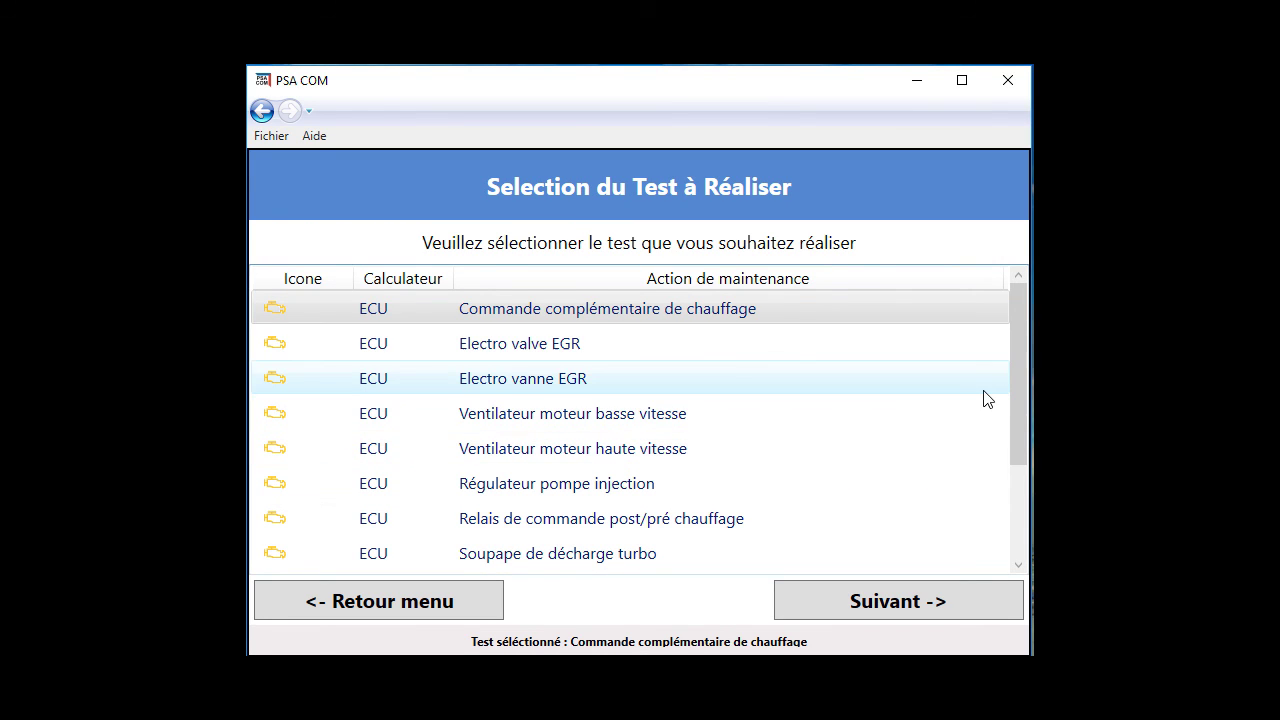
drag(1022, 322, 1028, 397)
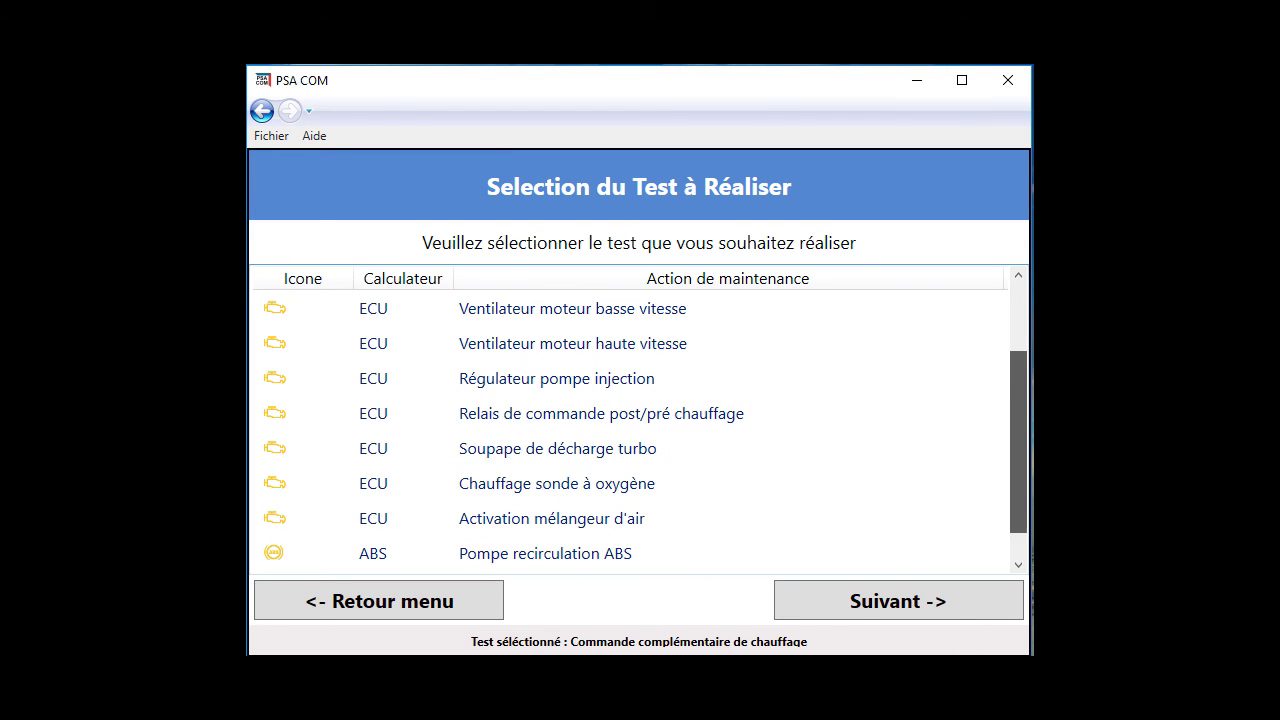
click(675, 345)
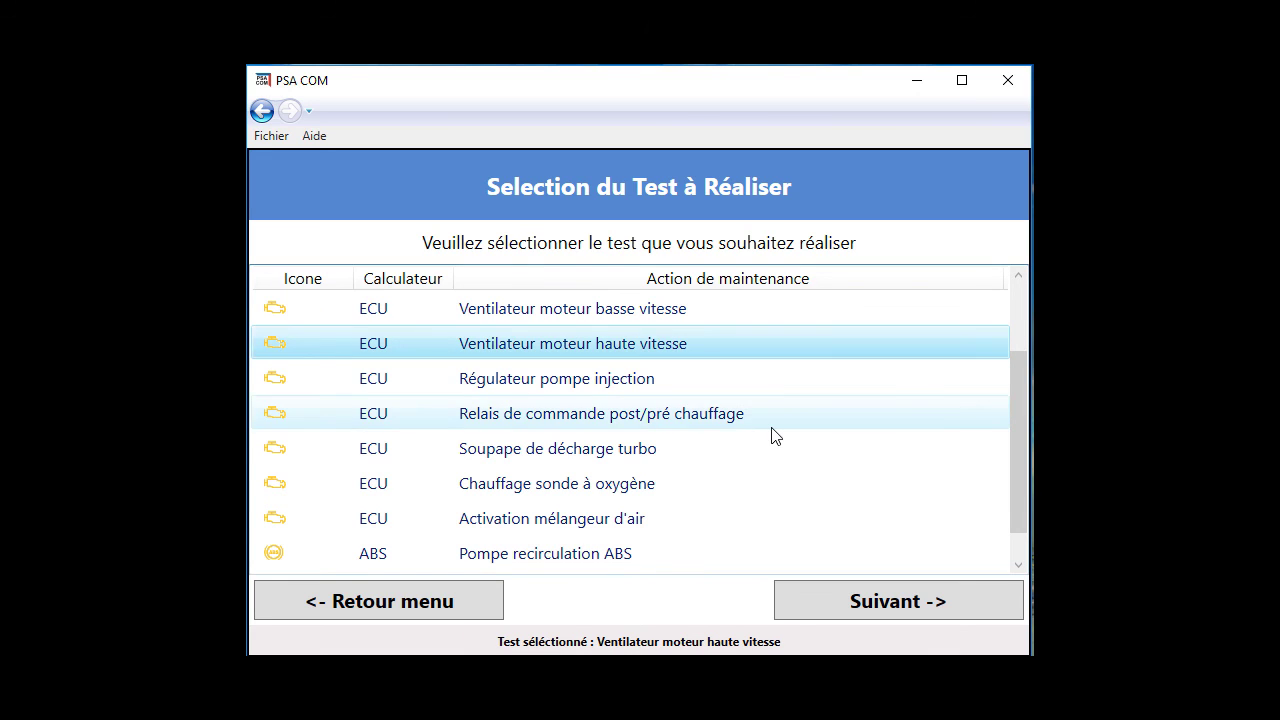
click(852, 599)
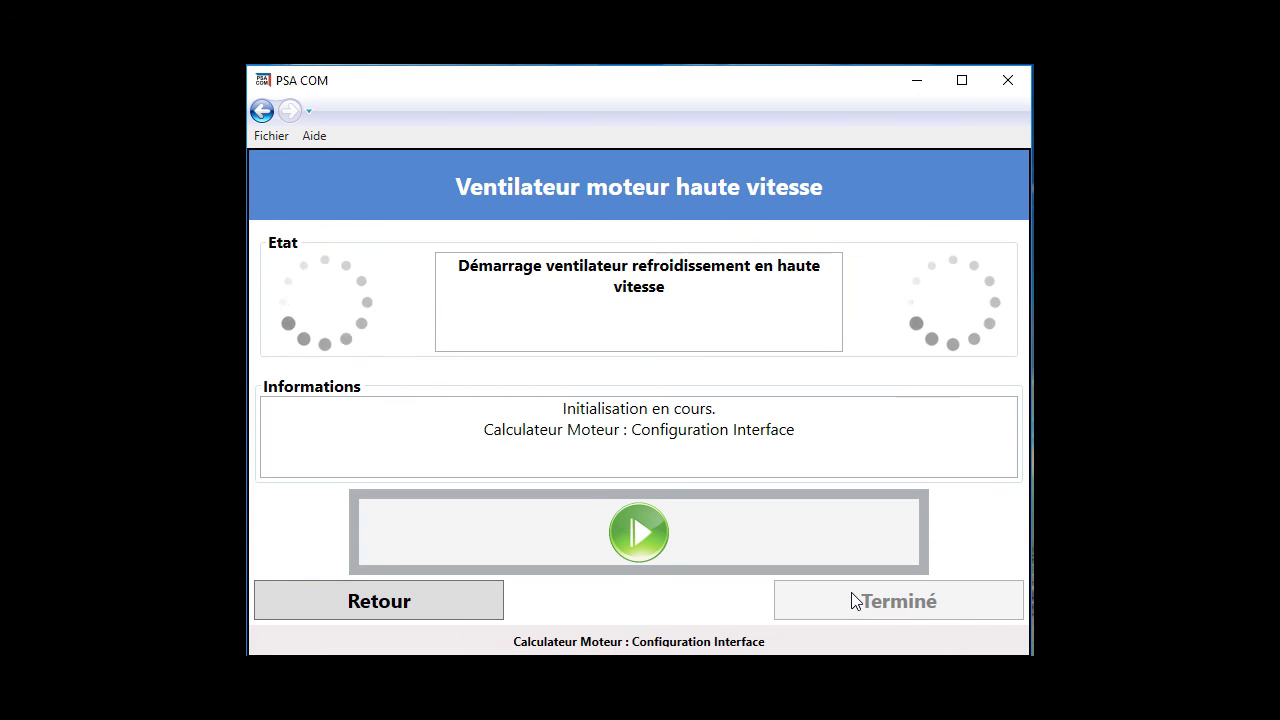
click(639, 547)
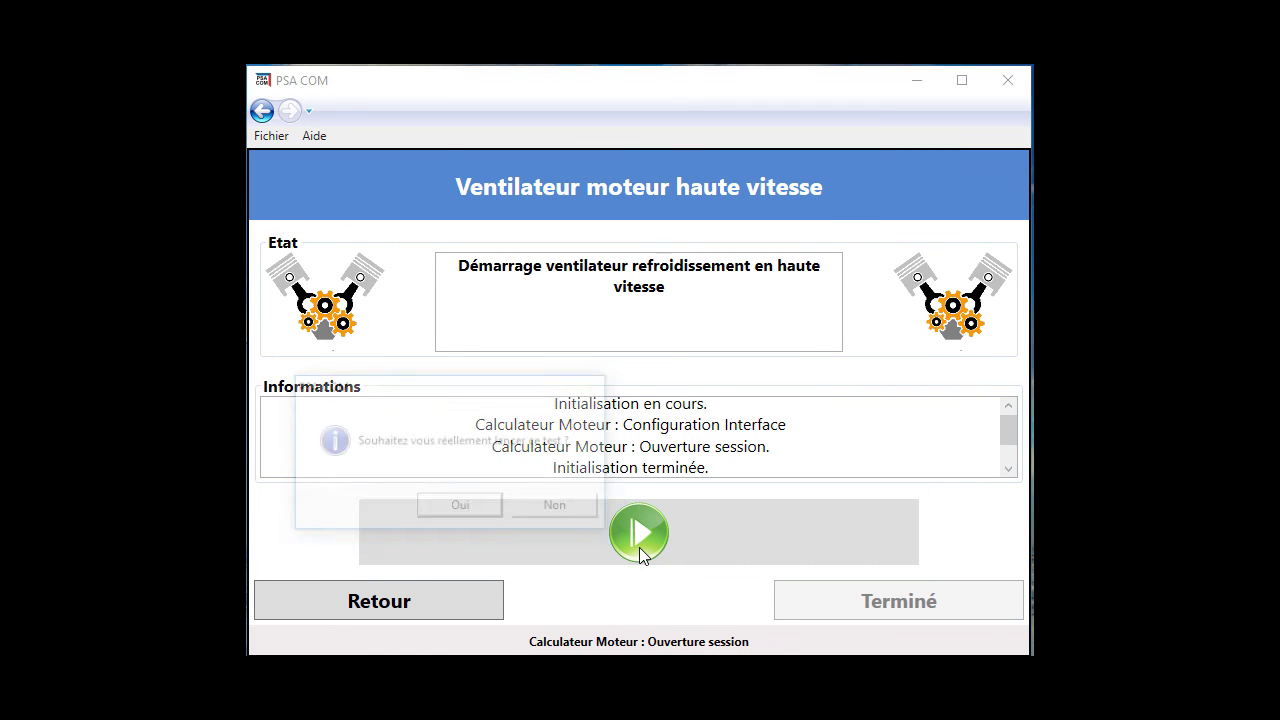
click(472, 507)
click(527, 521)
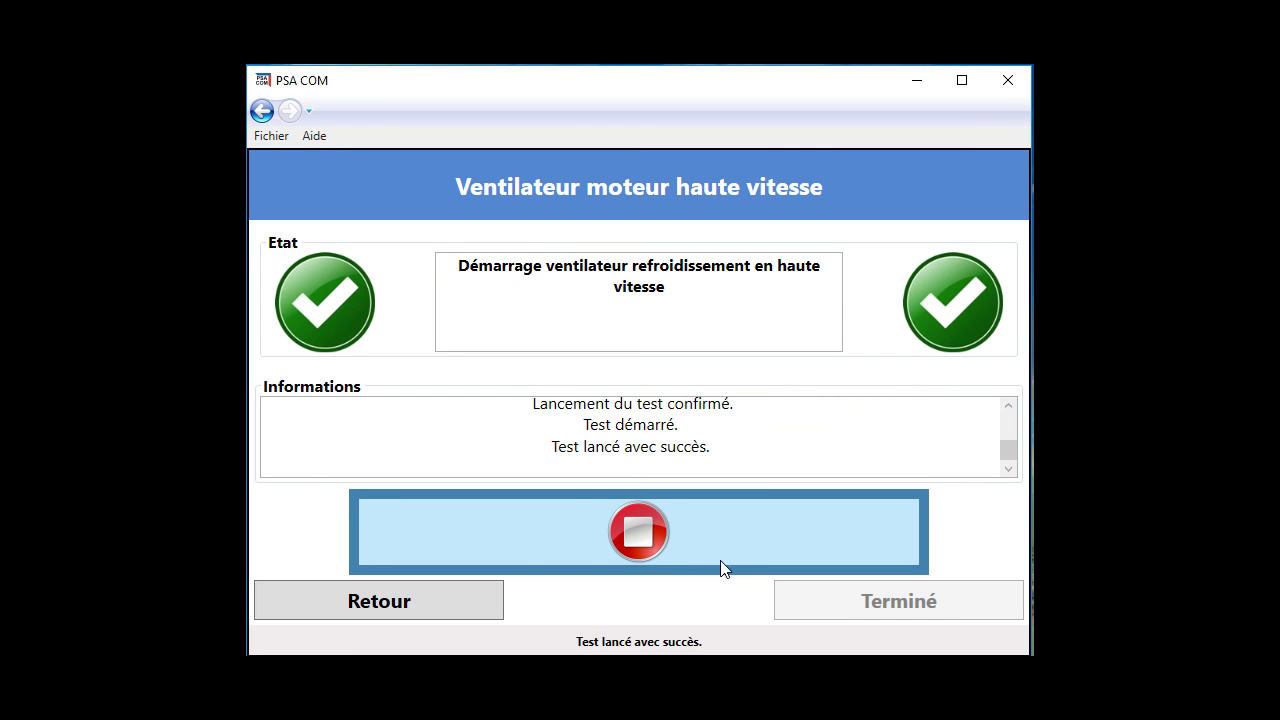
click(439, 597)
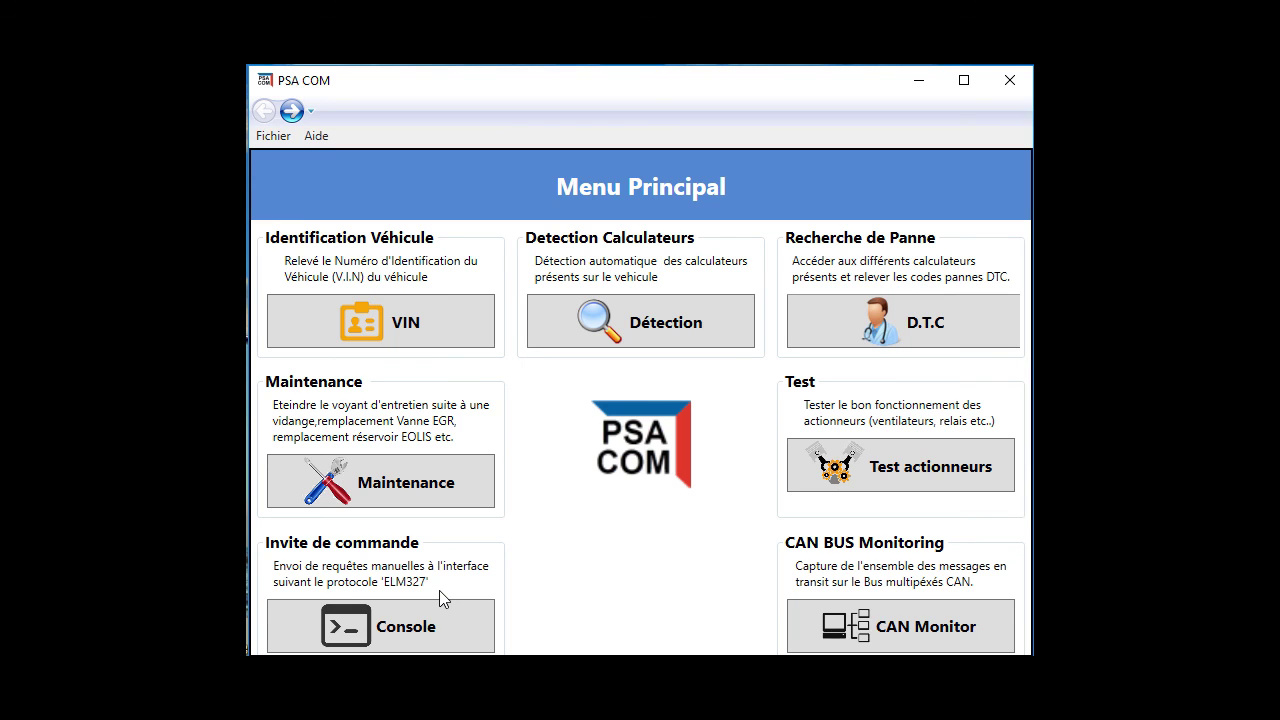